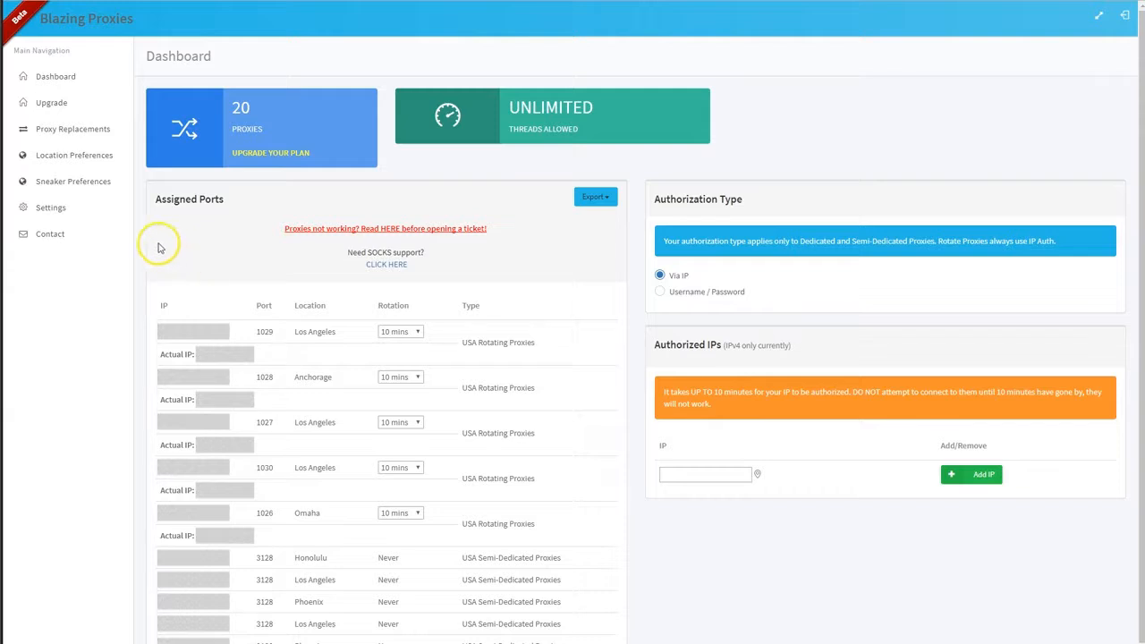
scroll(200, 273, "down", 2)
scroll(200, 273, "down", 1)
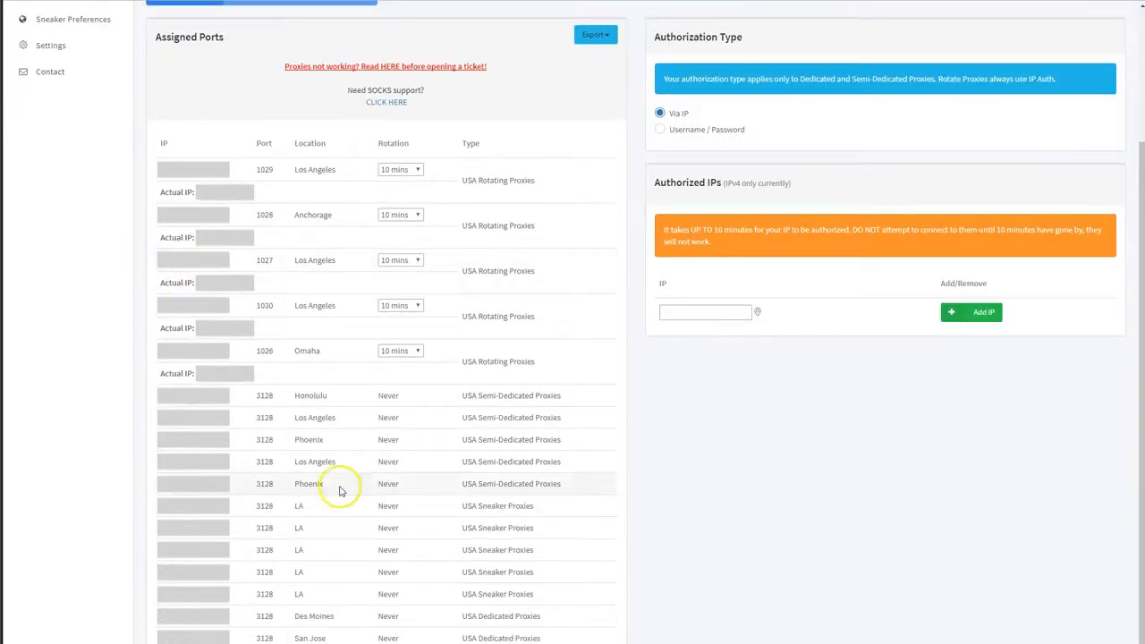
scroll(161, 403, "up", 3)
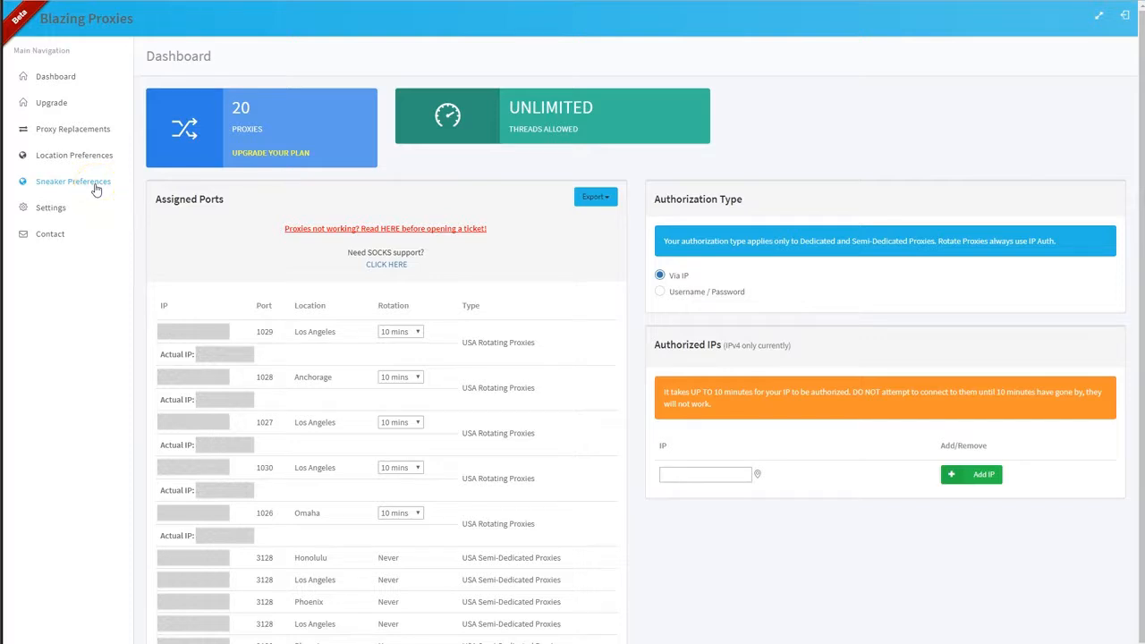
Step: Show the sneaker proxy location settings with Los Angeles, CA selected
left_click(99, 184)
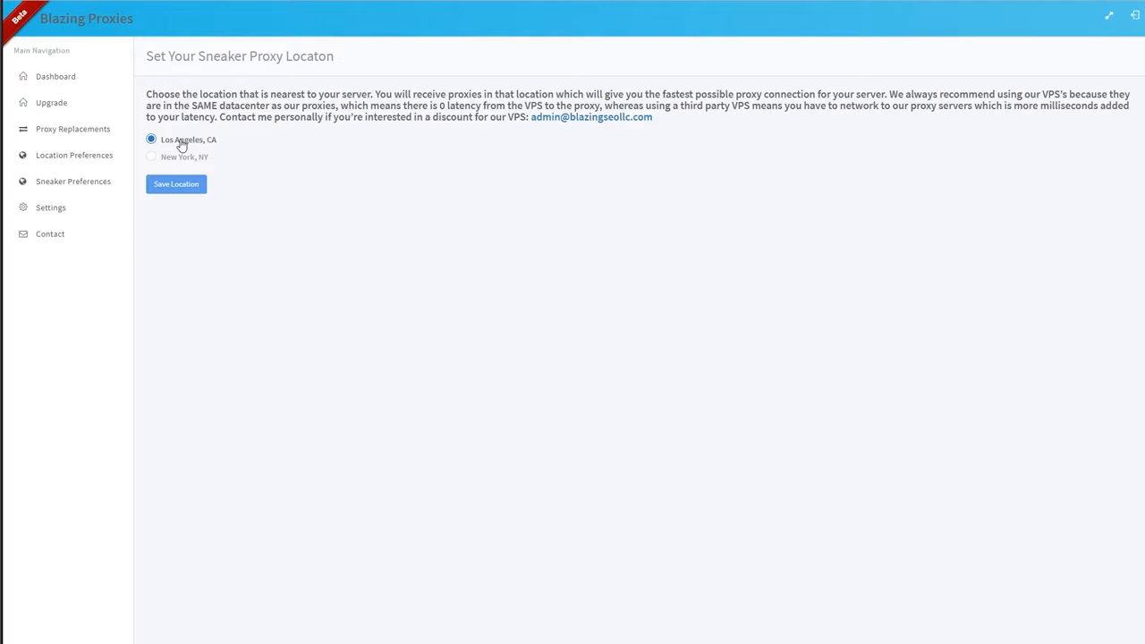
Step: Return to the dashboard, then view Location Preferences with USA Dedicated and Semi-Dedicated headings
left_click(65, 76)
scroll(492, 269, "down", 5)
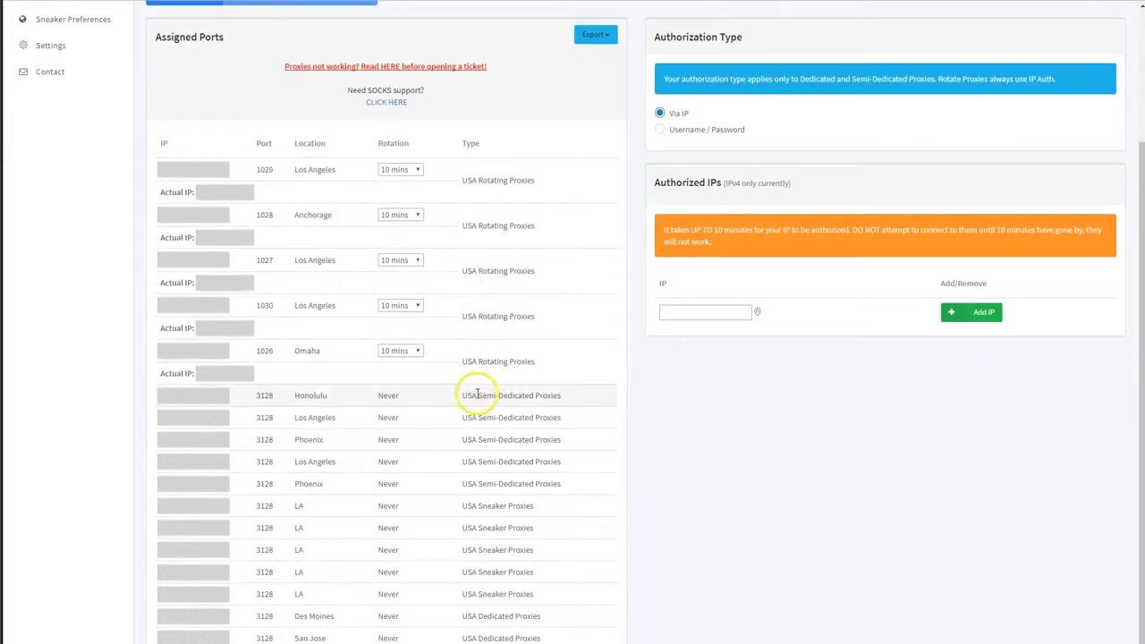
scroll(447, 447, "up", 3)
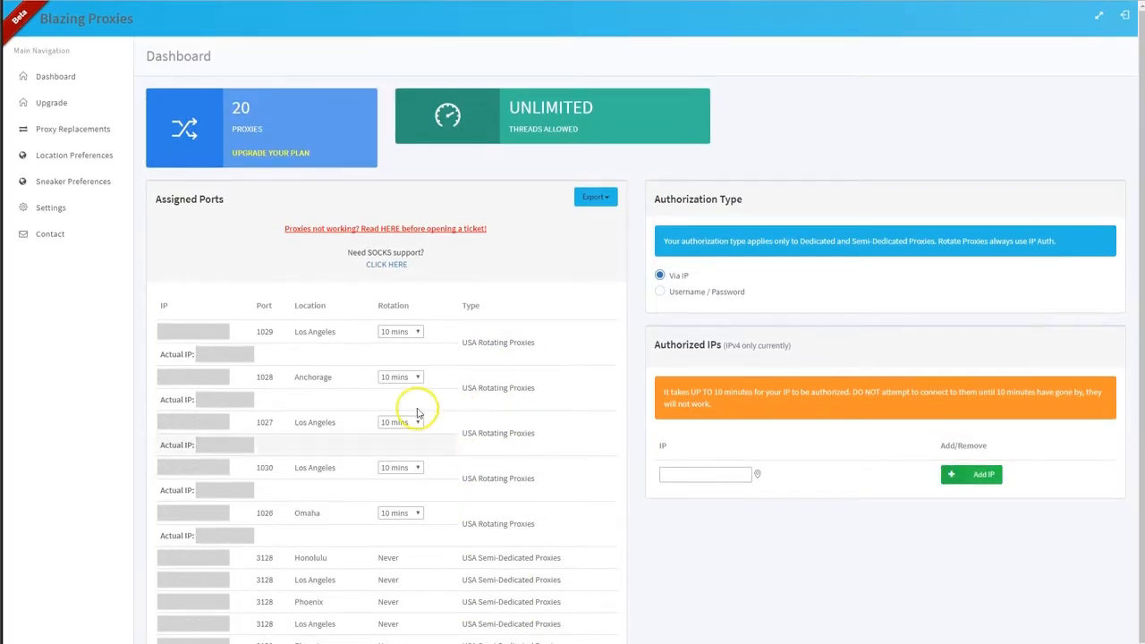
left_click(70, 156)
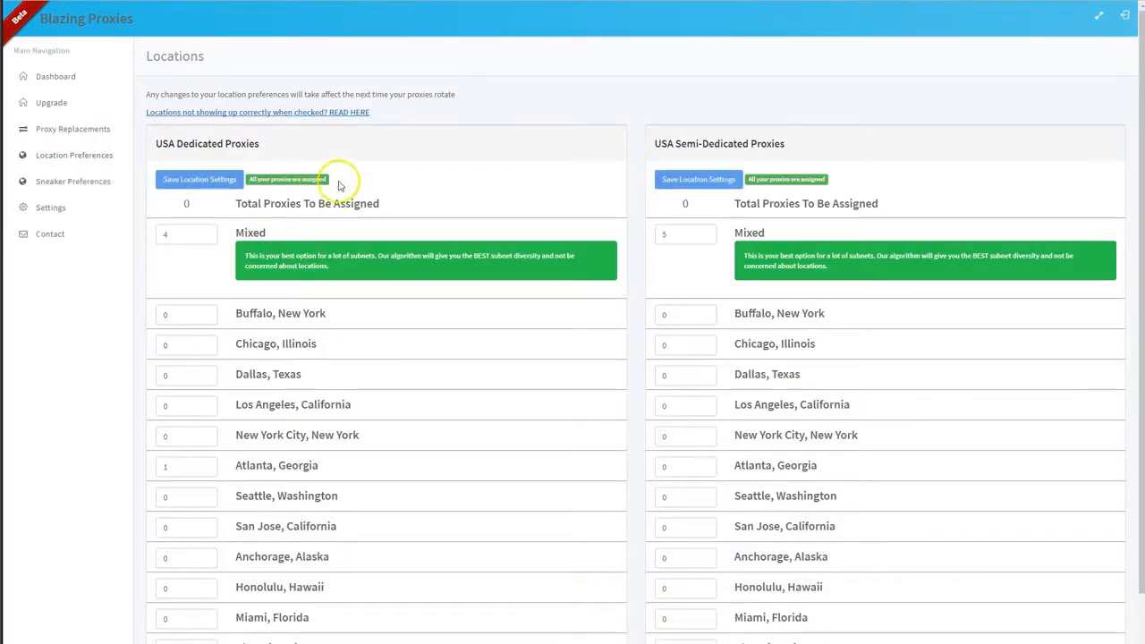
scroll(188, 206, "down", 1)
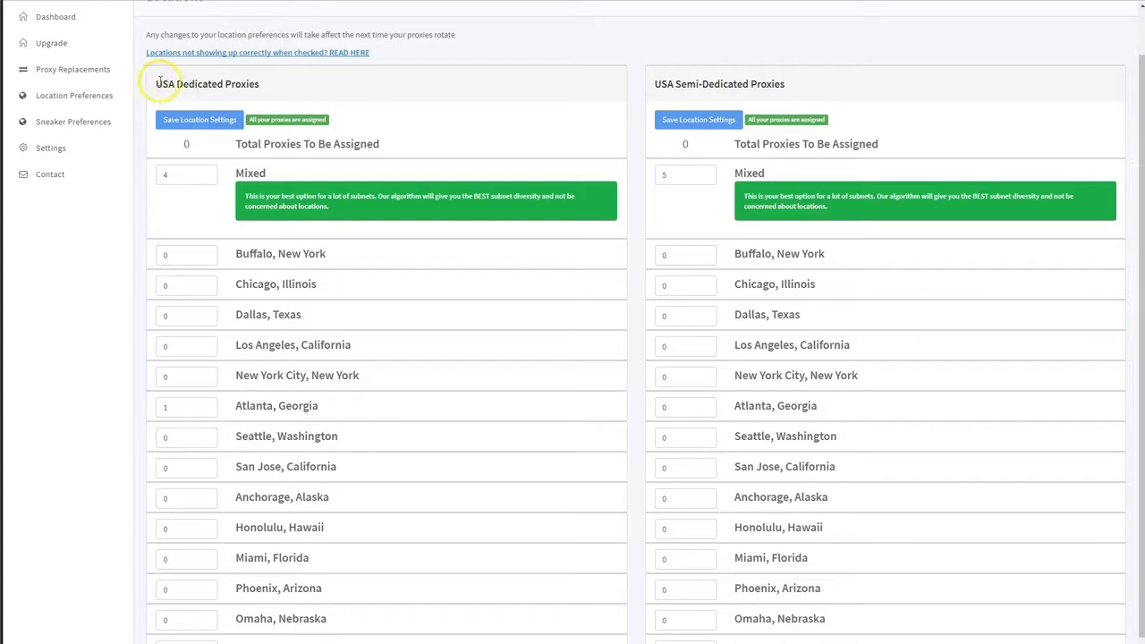
left_click_drag(154, 83, 207, 83)
left_click_drag(653, 84, 762, 84)
left_click(269, 188)
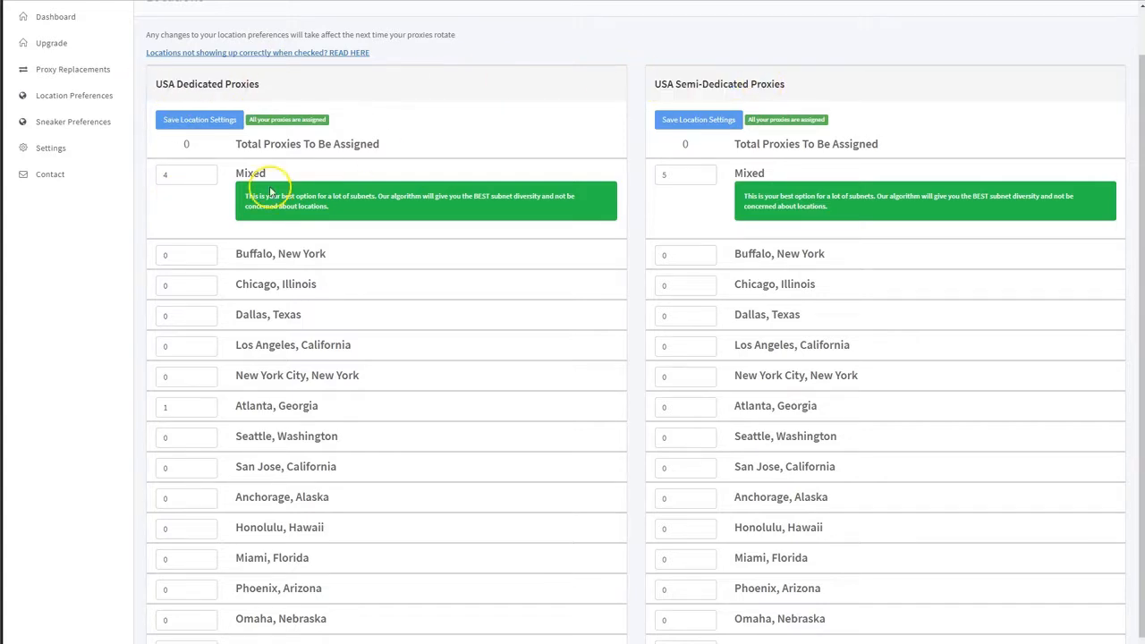
scroll(268, 134, "up", 1)
scroll(208, 172, "down", 2)
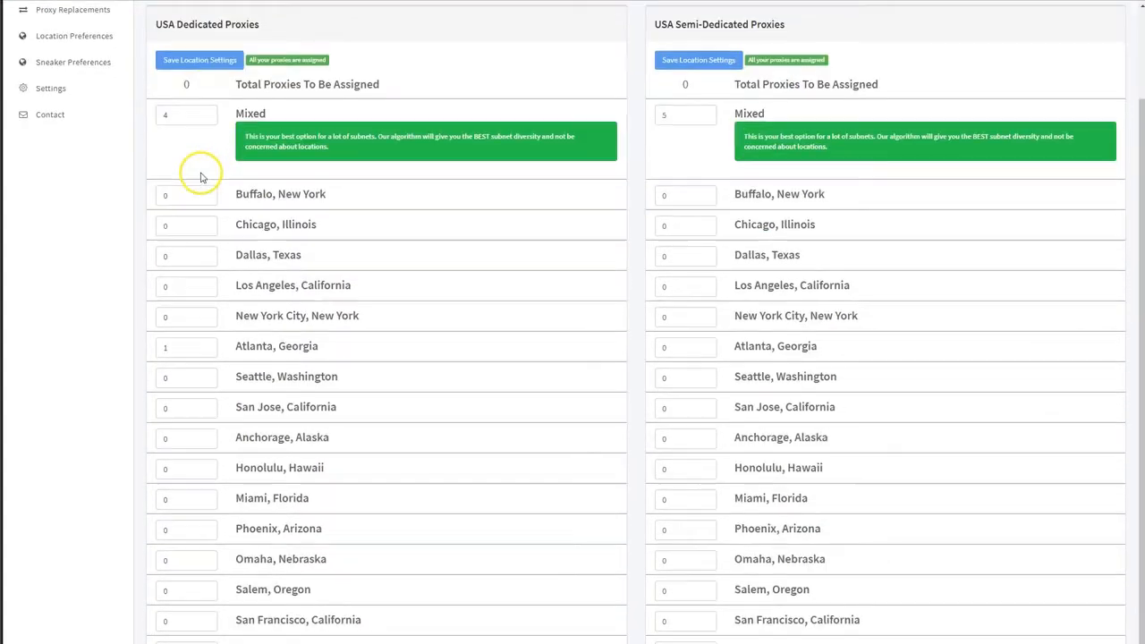
scroll(188, 269, "down", 2)
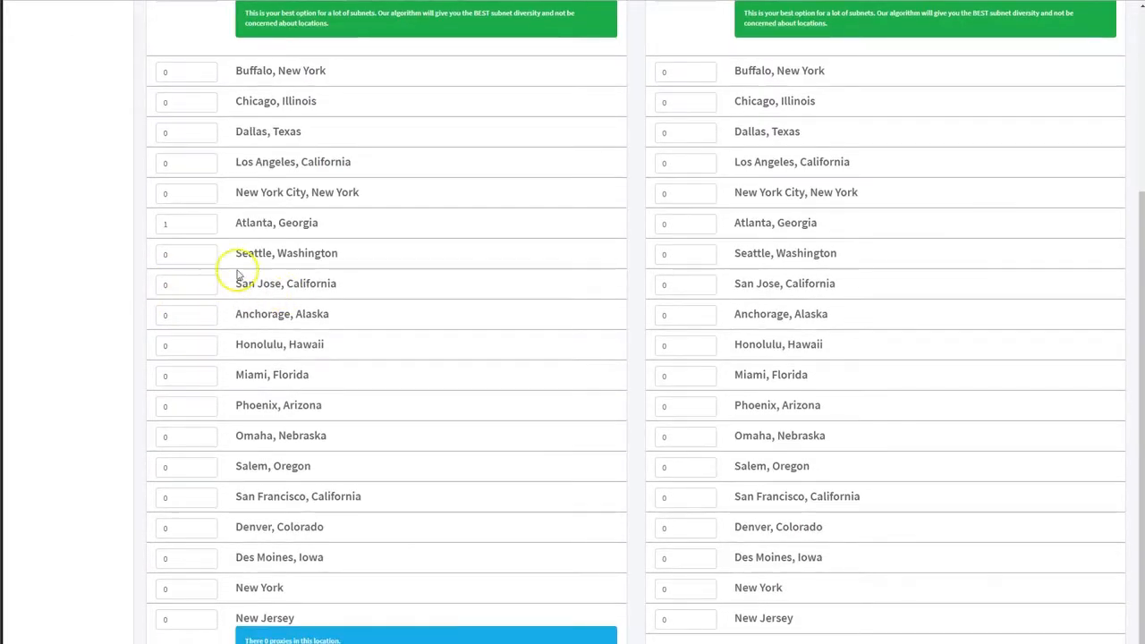
Step: Note the Atlanta, Georgia location, then return to the dashboard overview
left_click_drag(250, 223, 338, 219)
left_click(337, 223)
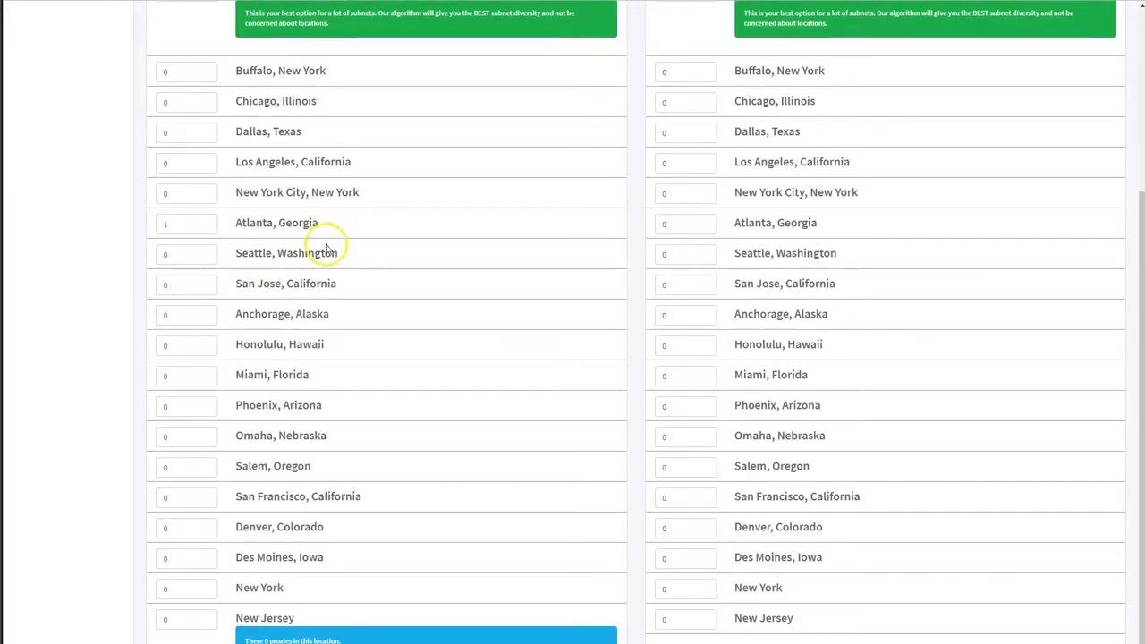
scroll(322, 250, "up", 3)
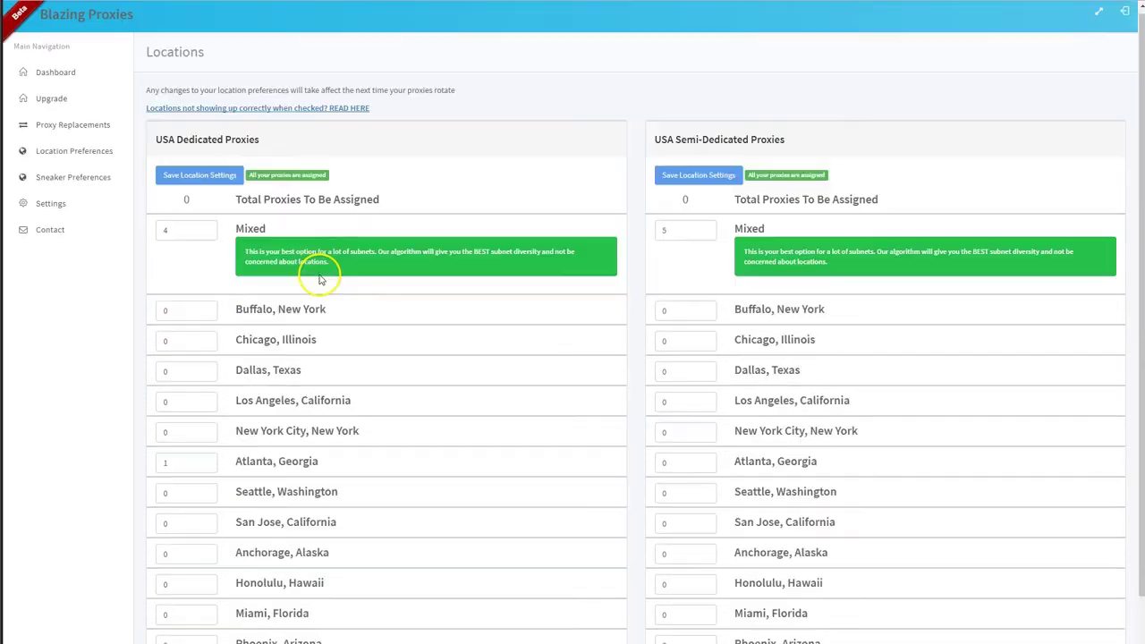
left_click(51, 73)
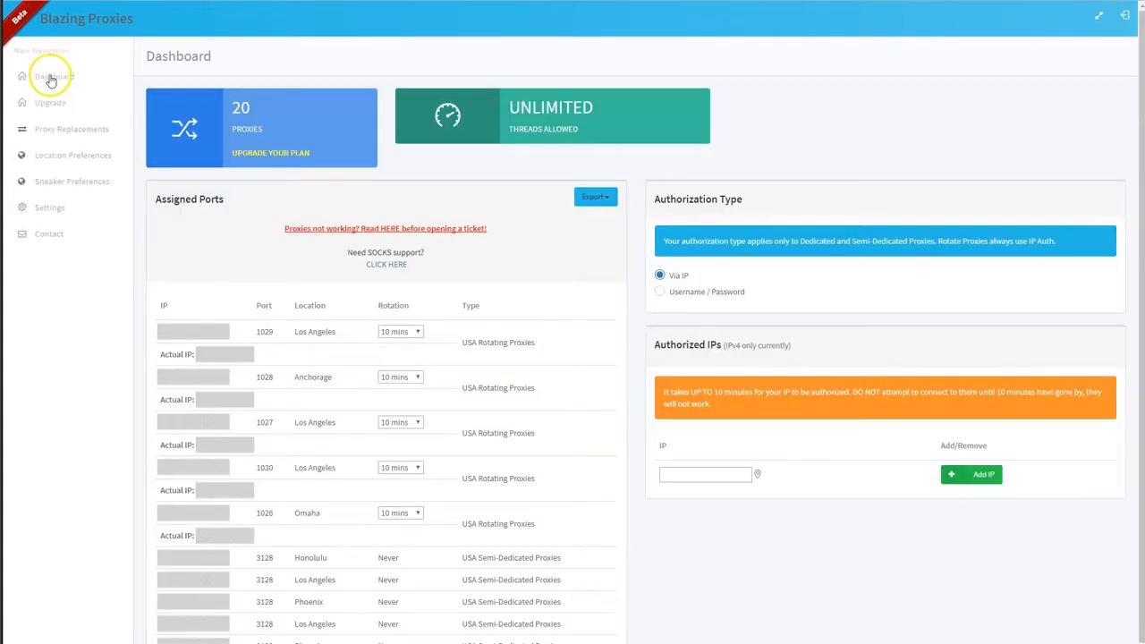
scroll(206, 223, "down", 3)
scroll(206, 223, "up", 3)
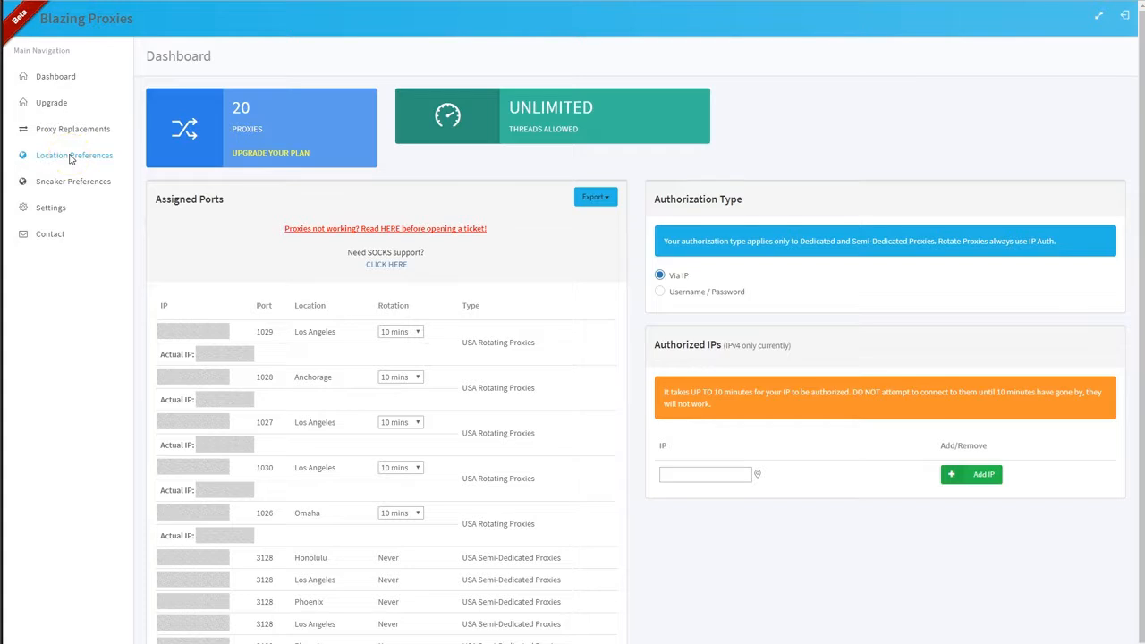
Step: Show the Locations page with USA Dedicated split 4 Mixed and 1 Atlanta
left_click(72, 158)
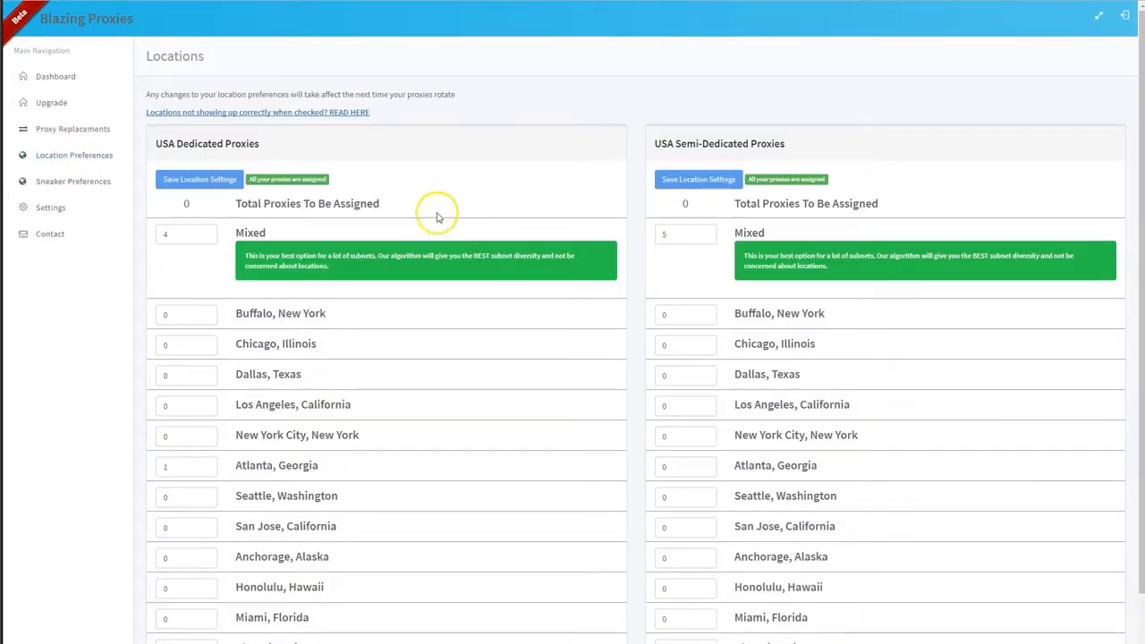
mouse_move(186, 234)
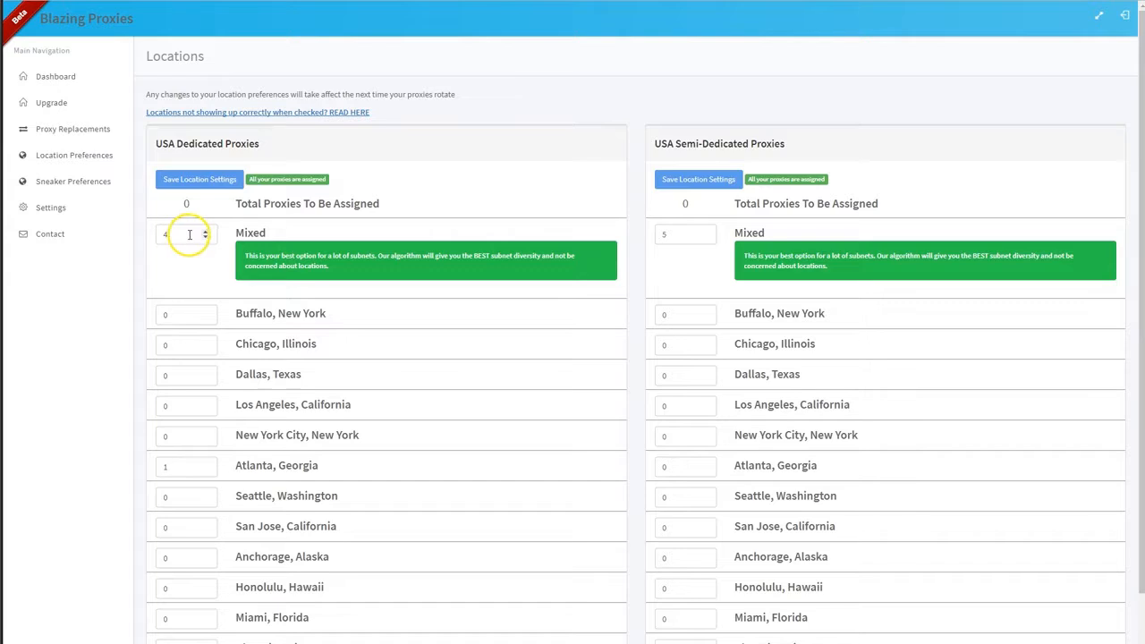
scroll(317, 313, "down", 1)
scroll(322, 307, "up", 1)
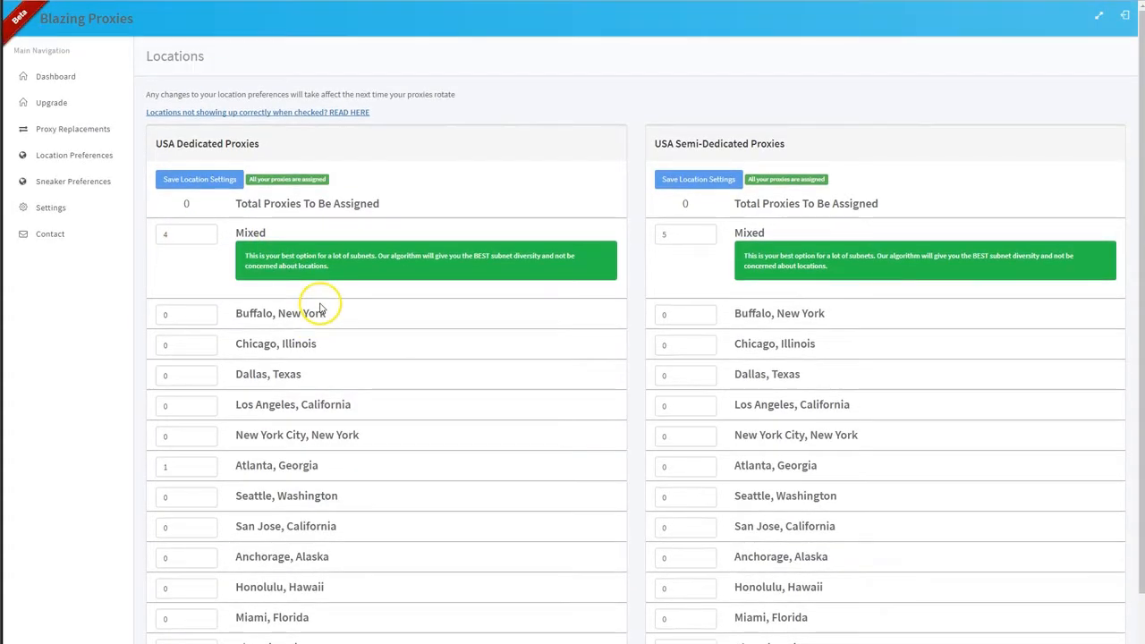
left_click(315, 304)
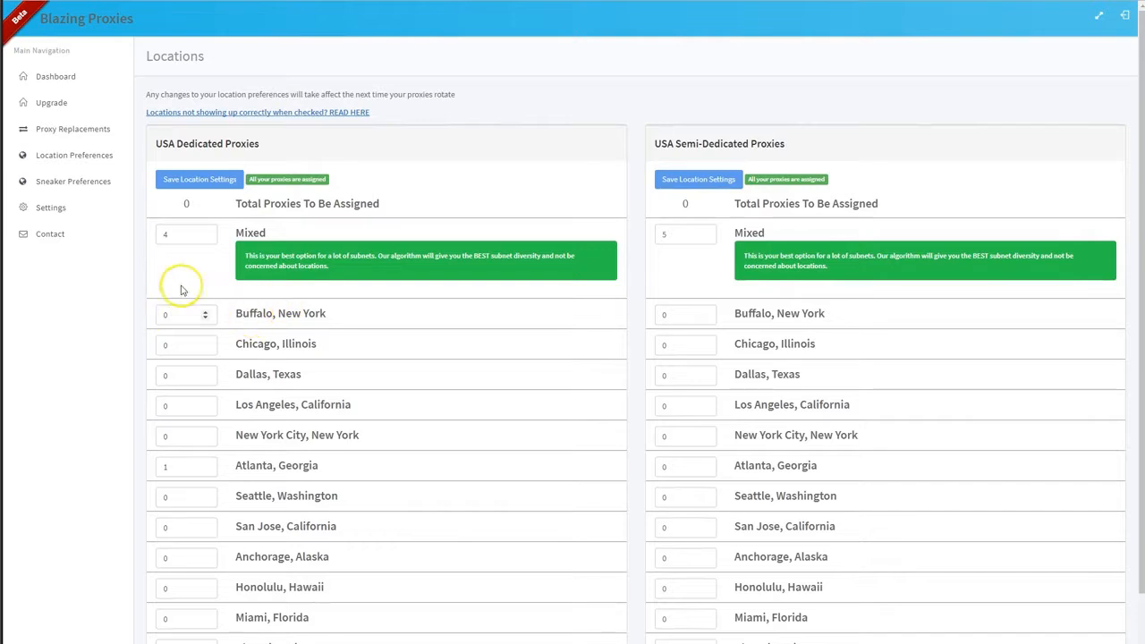
left_click(176, 235)
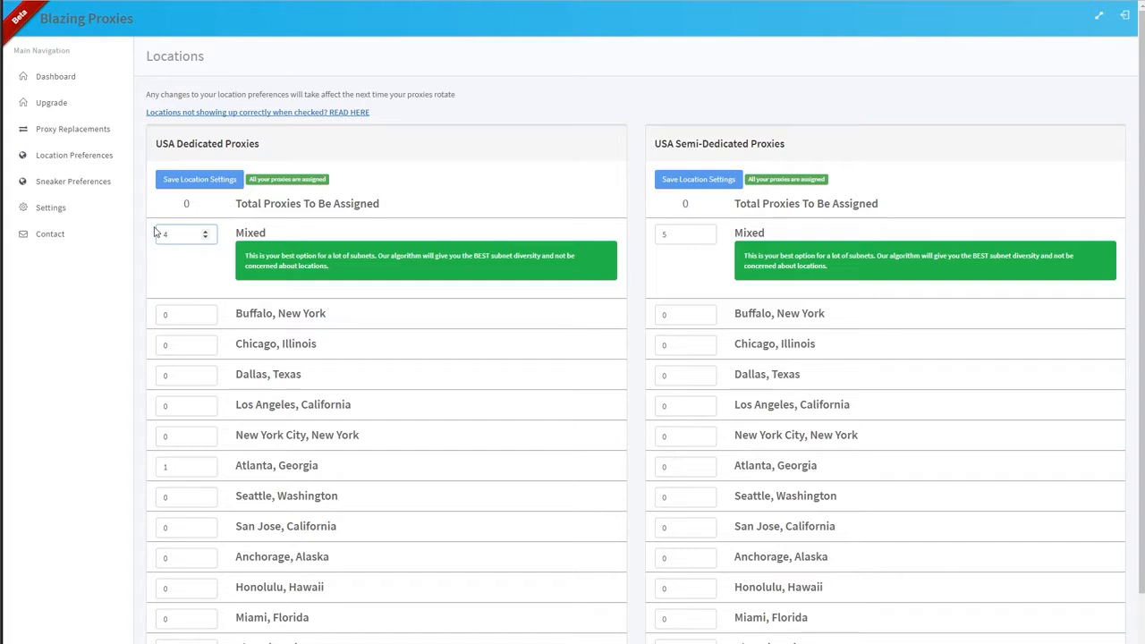
Step: Focus the Mixed proxy count field repeatedly but leave its value of 4 unchanged
left_click(170, 234)
left_click(152, 240)
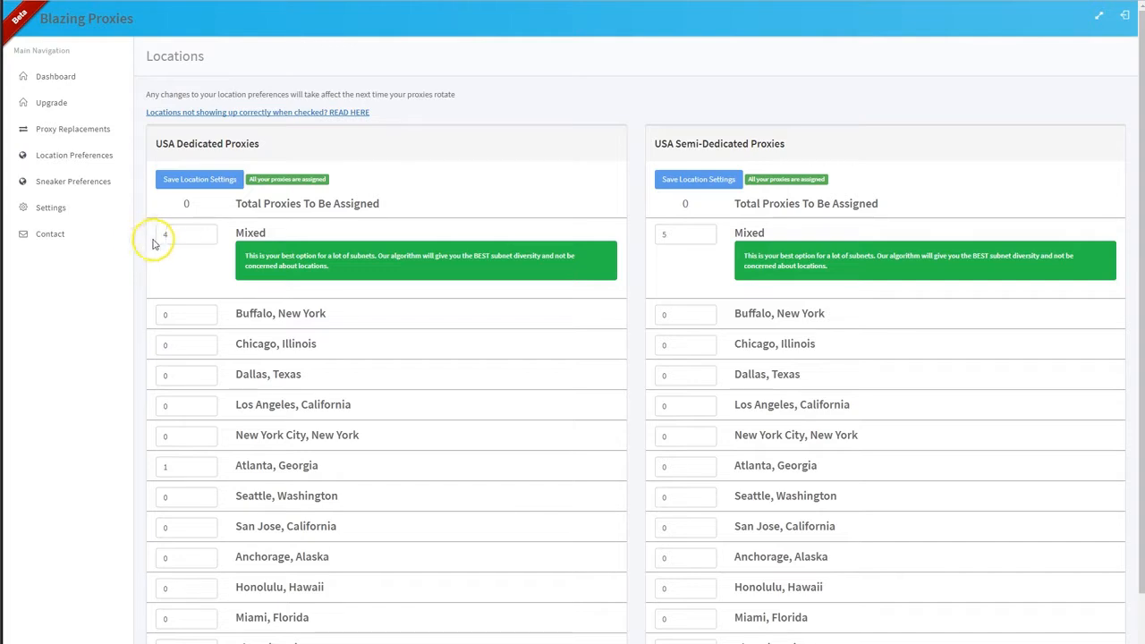
left_click(168, 235)
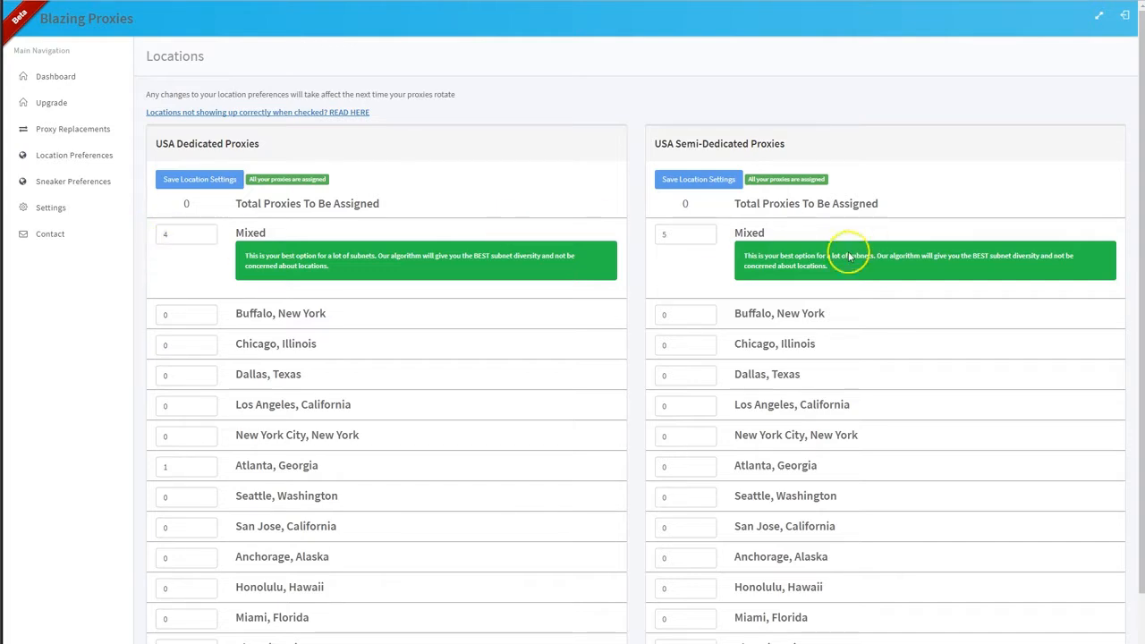
left_click(778, 315)
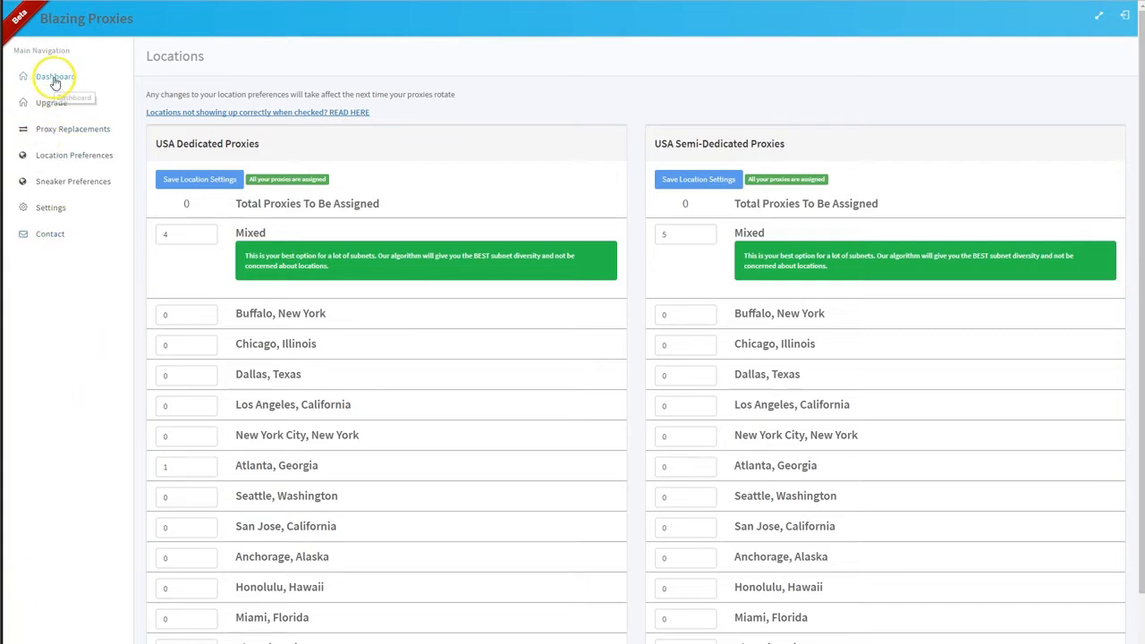
scroll(246, 286, "down", 2)
scroll(199, 281, "up", 2)
scroll(199, 281, "down", 2)
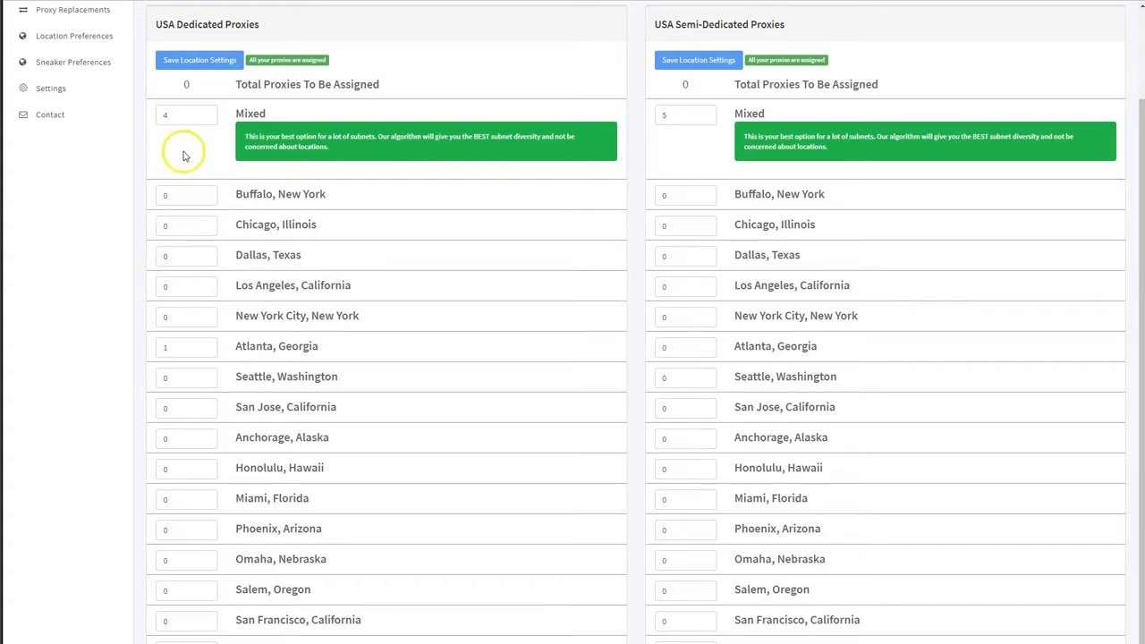
Step: Set Mixed to 3 and Dallas, Texas to 1, keeping Atlanta at 1, and save the location settings
double_click(166, 114)
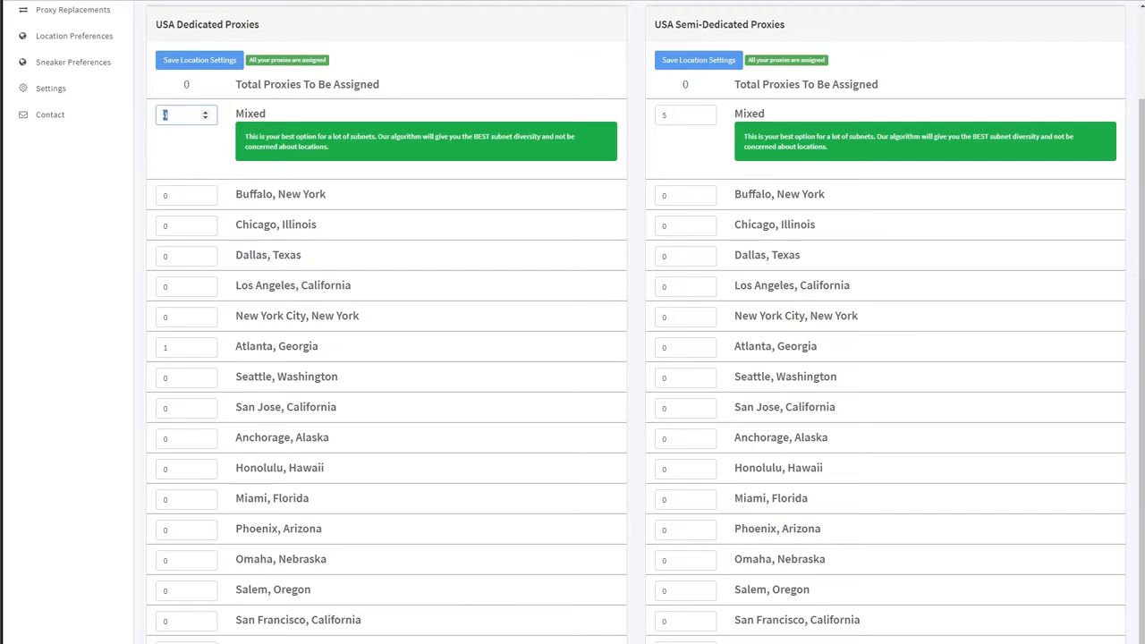
type("3")
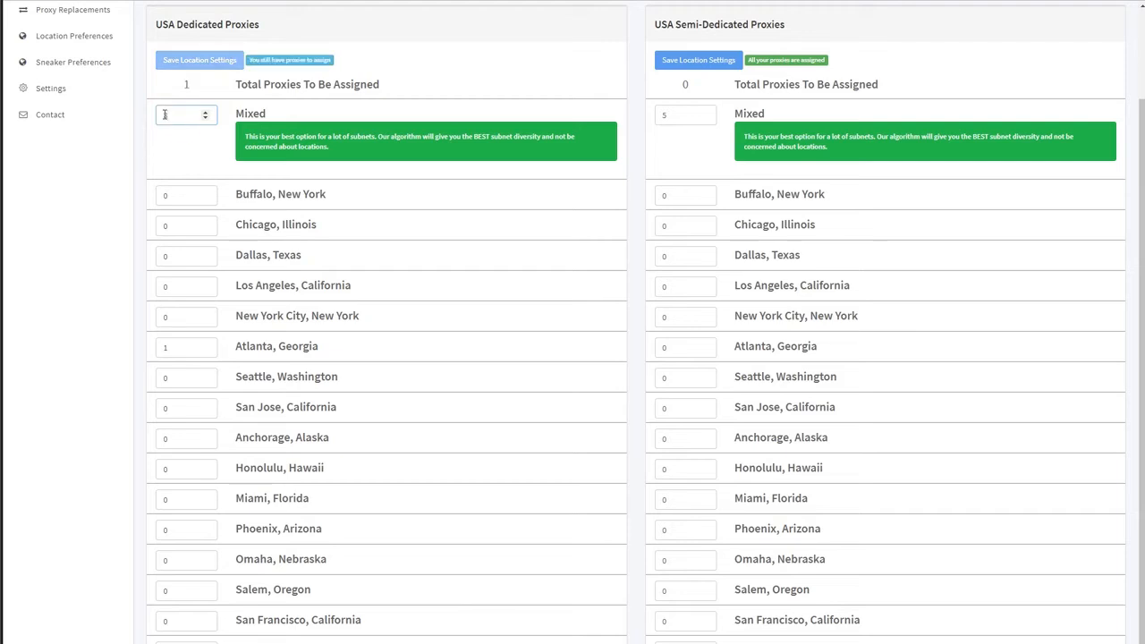
double_click(183, 256)
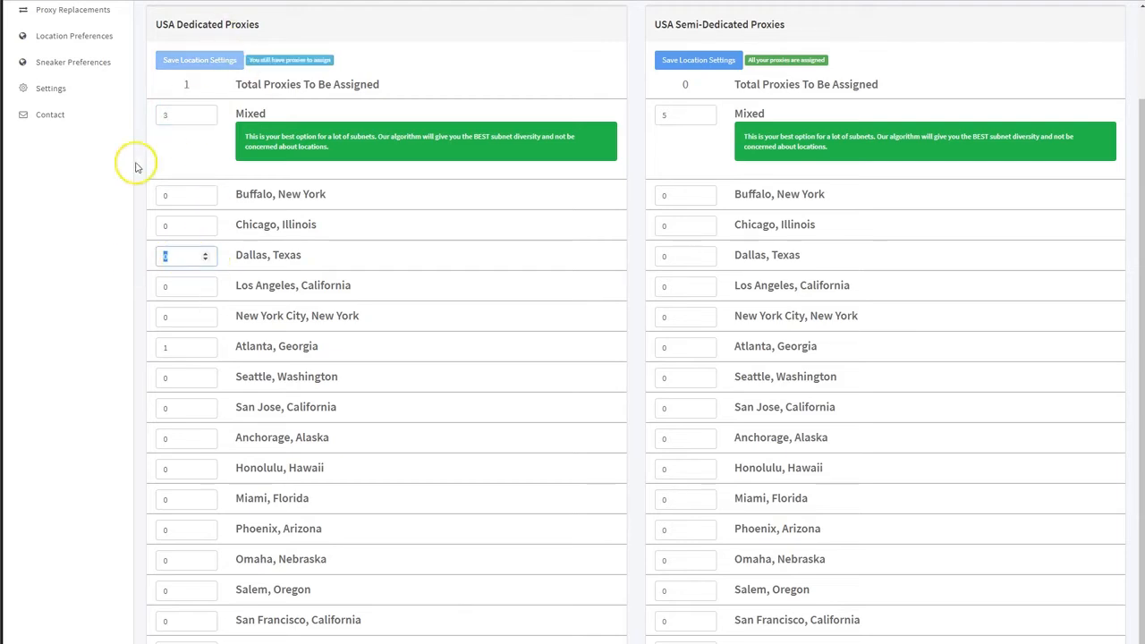
type("1")
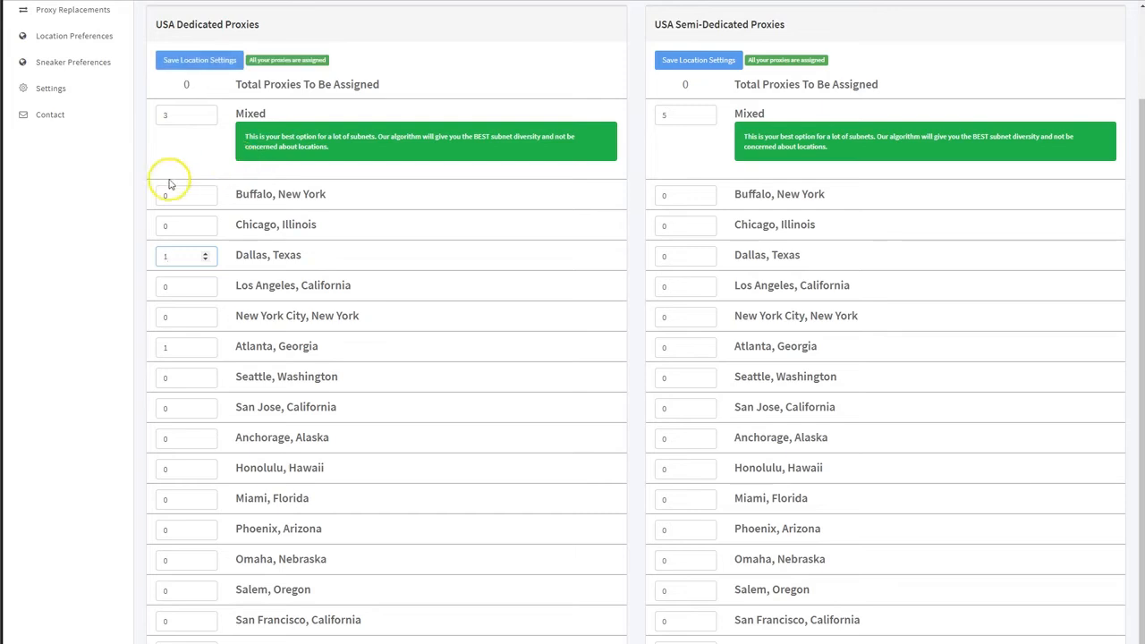
left_click(199, 60)
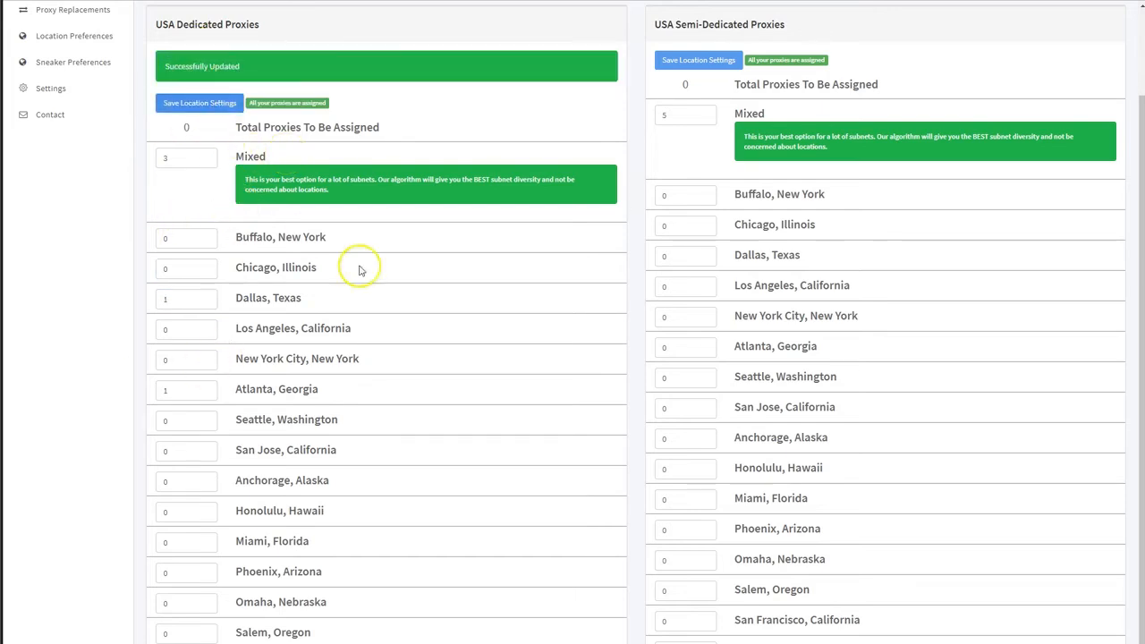
left_click_drag(241, 298, 312, 304)
left_click(311, 304)
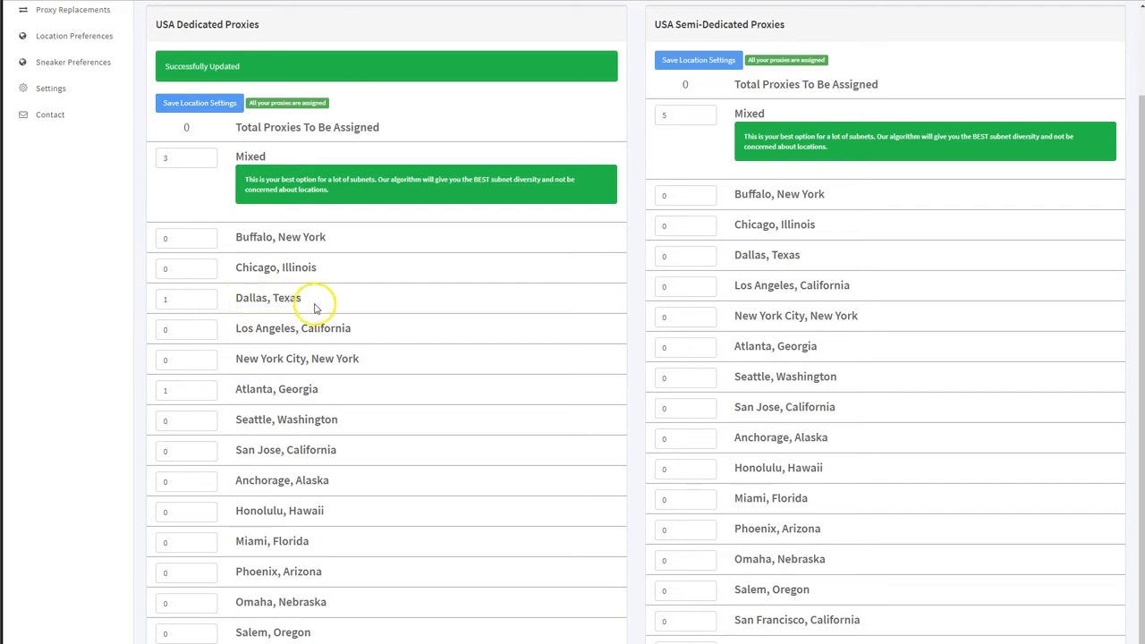